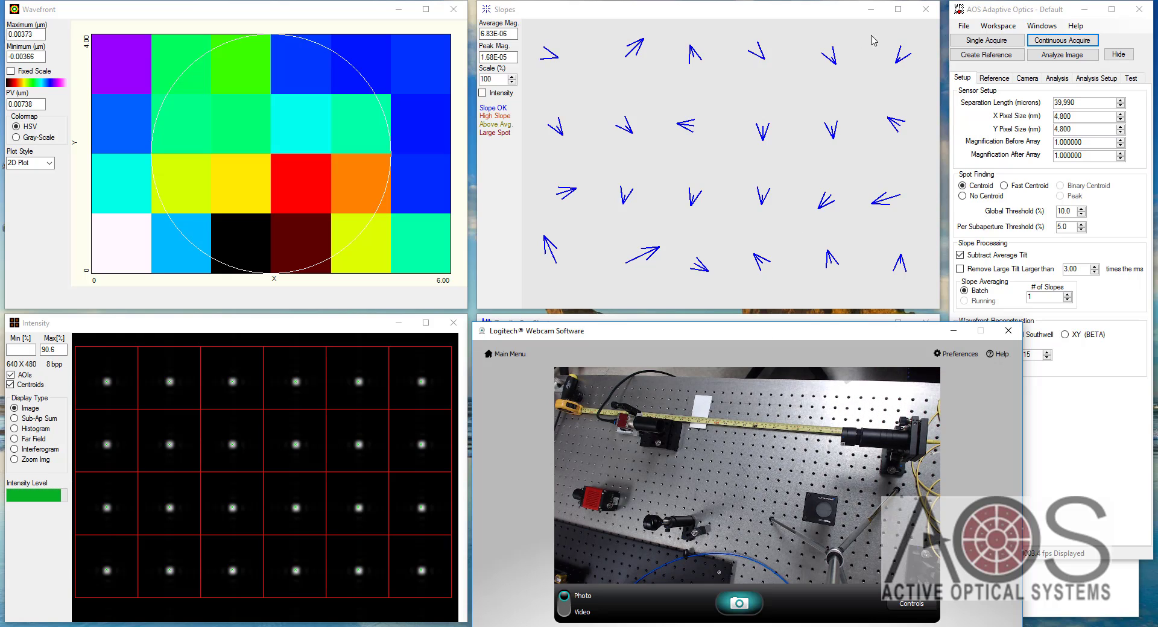
Take a fresh live measurement, then switch the intensity view to Histogram and back to Image.
left_click(1048, 43)
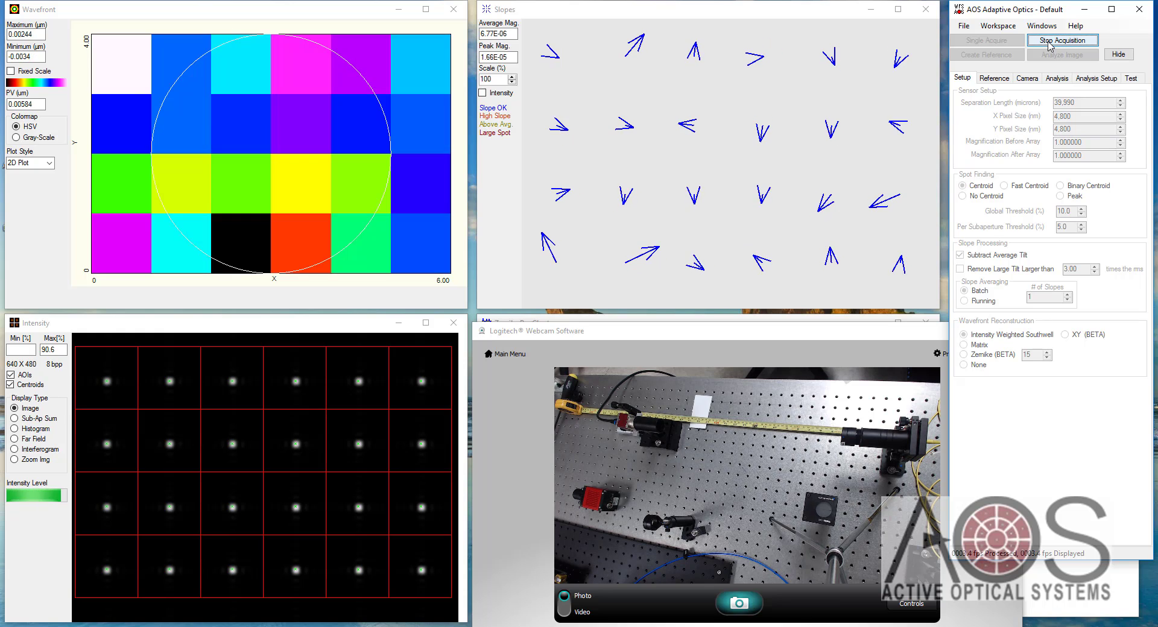
left_click(1049, 43)
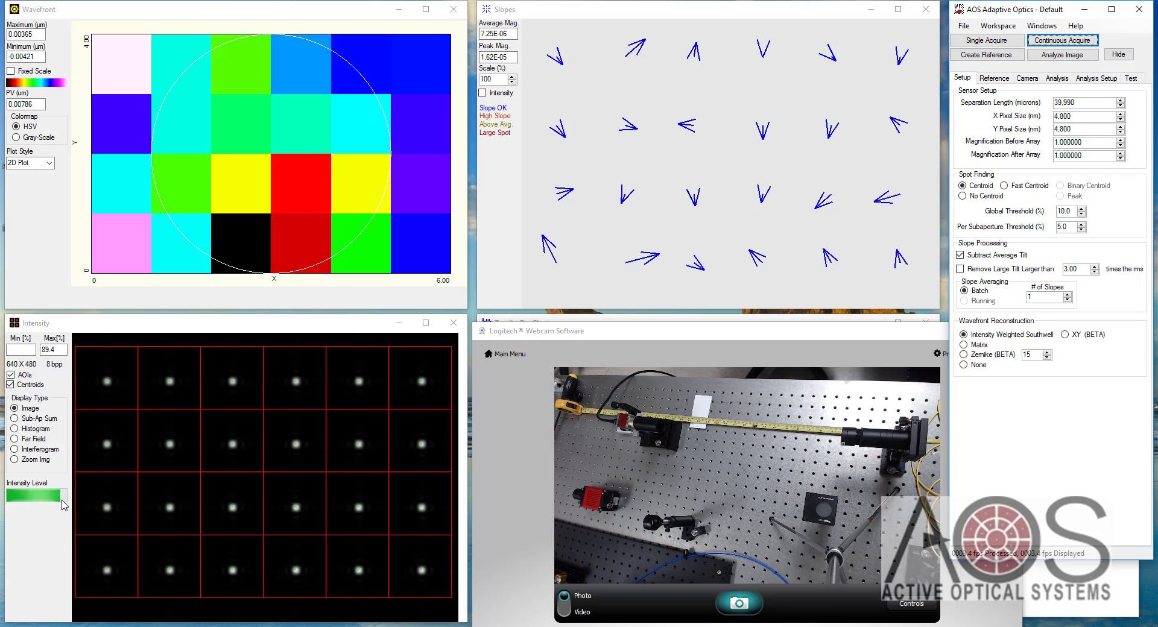
left_click(43, 429)
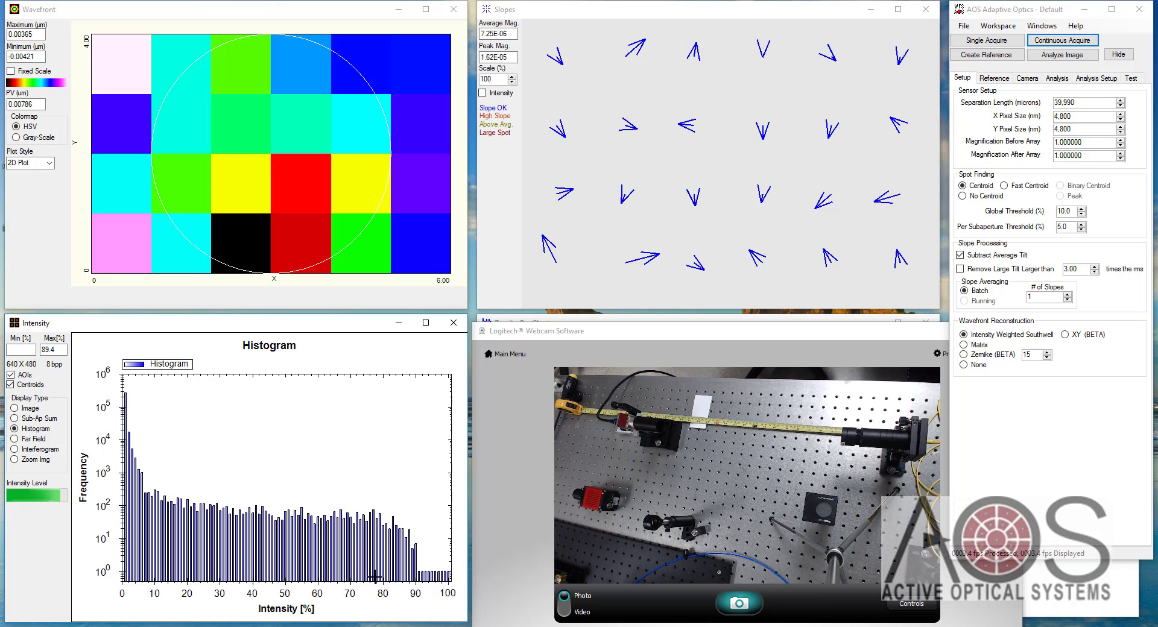
left_click(35, 410)
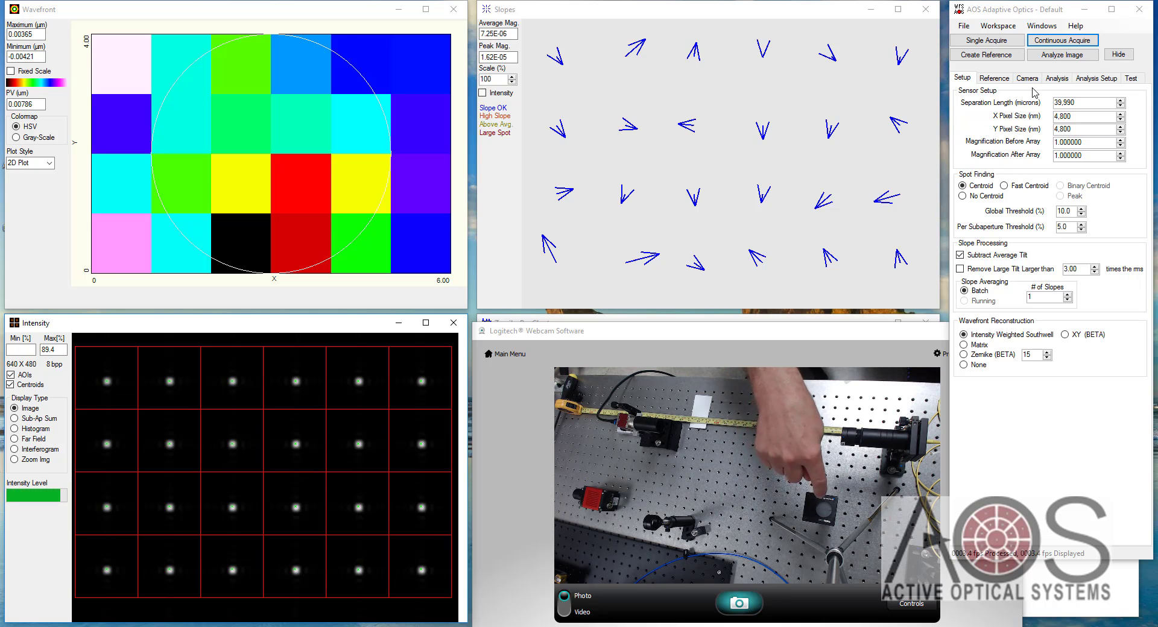
Set the current beam as the reference, then acquire against it and view the Analysis report.
left_click(1061, 43)
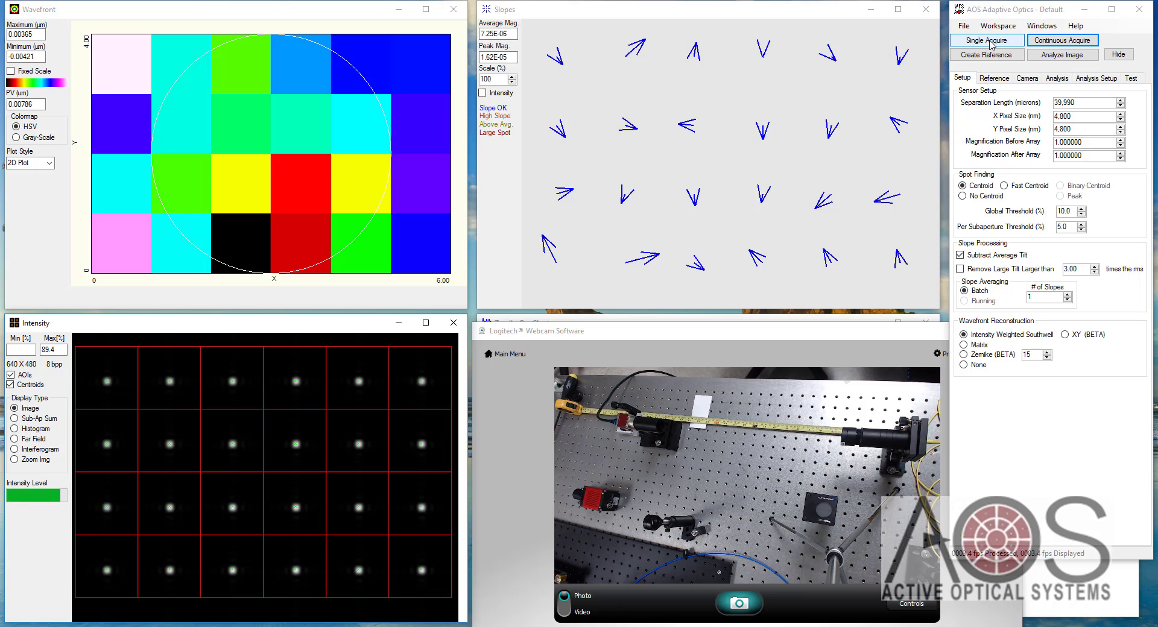
left_click(996, 56)
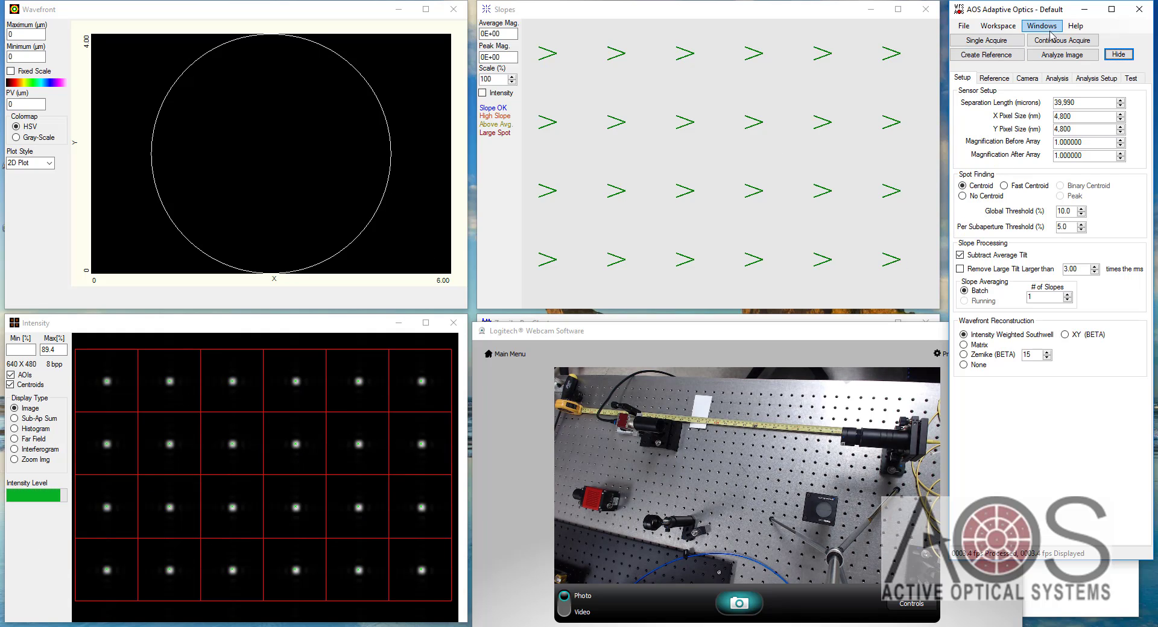
left_click(1054, 41)
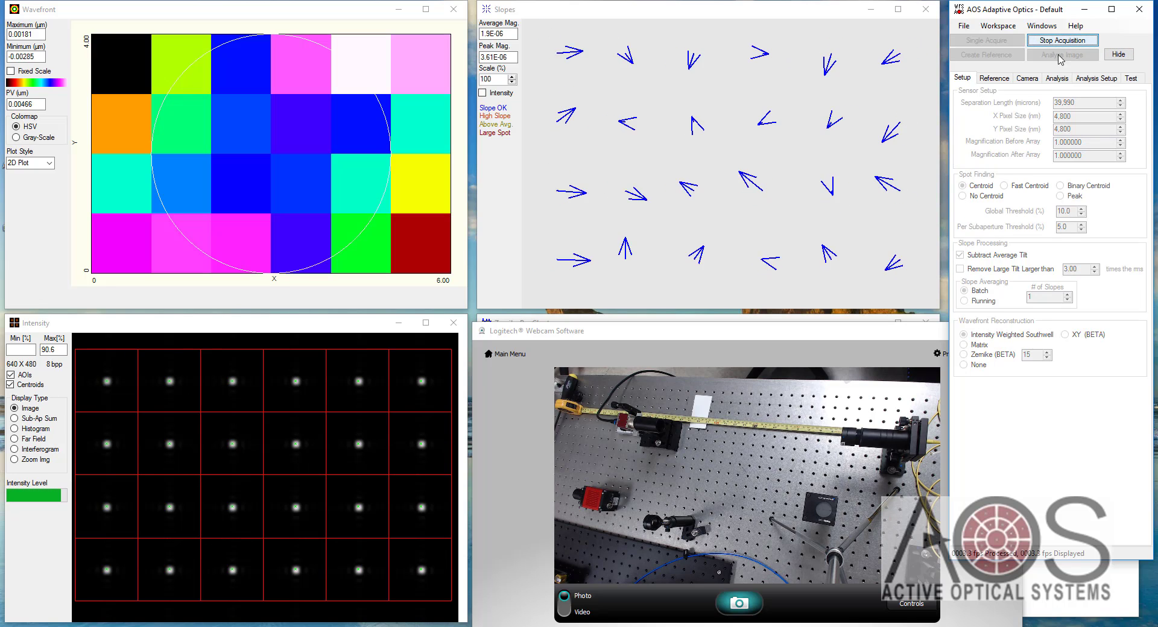
left_click(1068, 78)
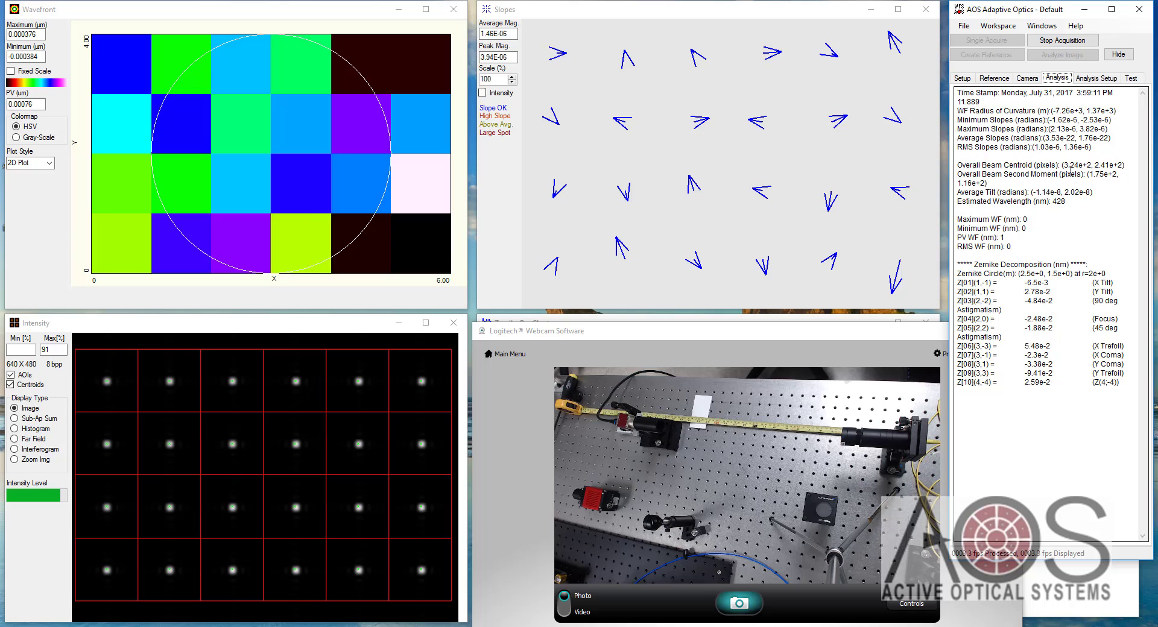
left_click(1064, 41)
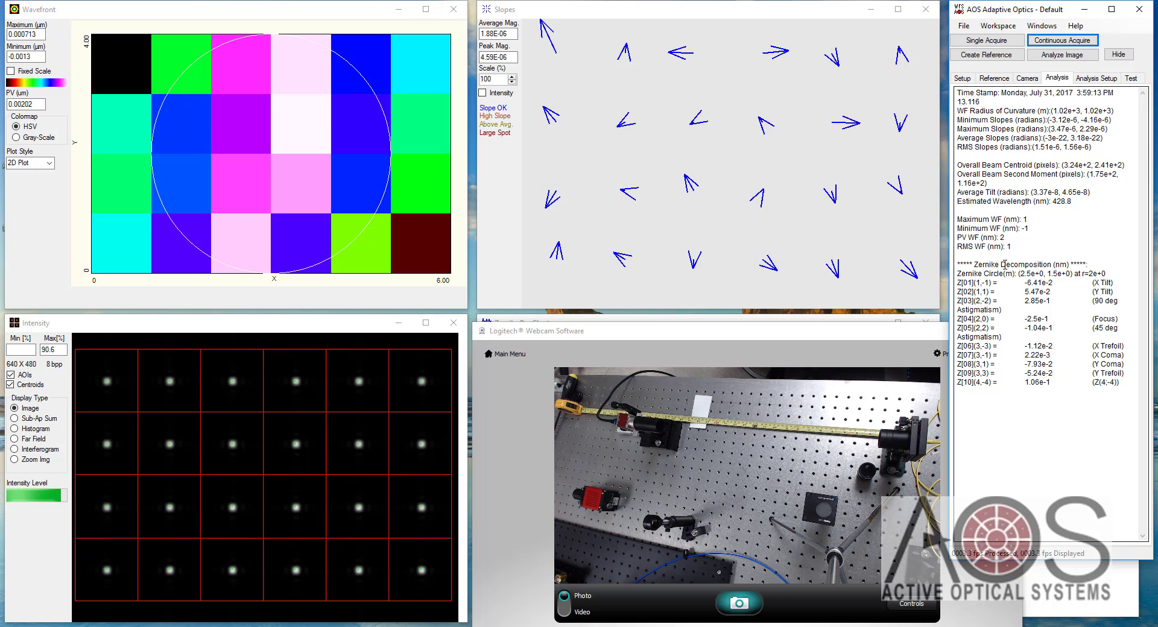
Restart live acquisition of the fiber tip wavefront and show intensity as a histogram.
left_click(1050, 41)
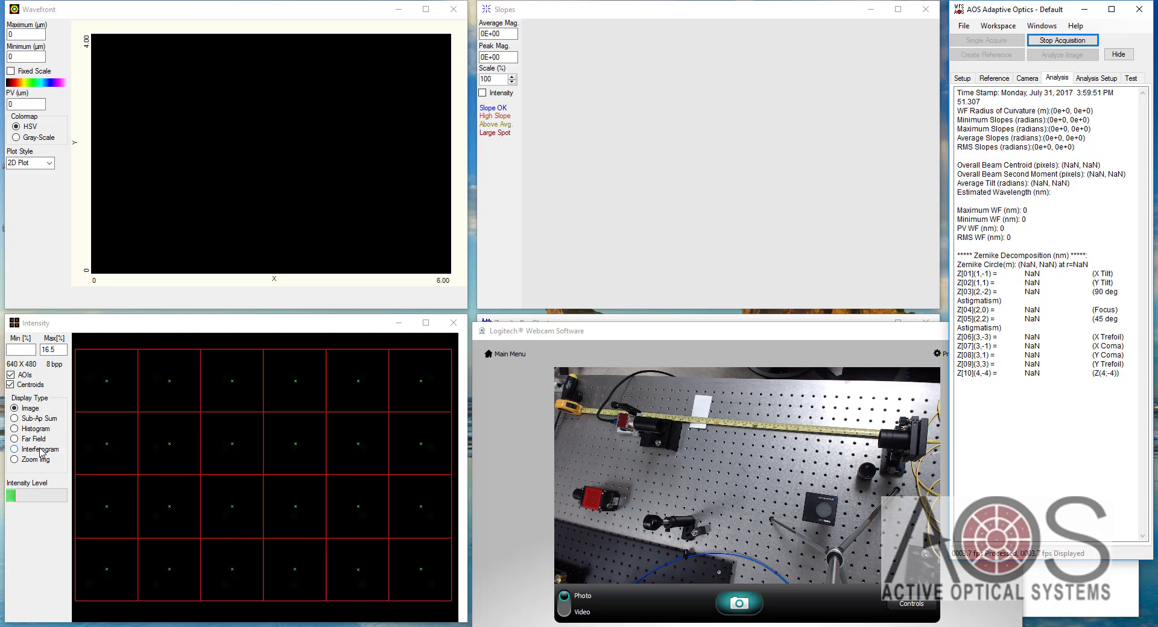
left_click(39, 432)
left_click(37, 429)
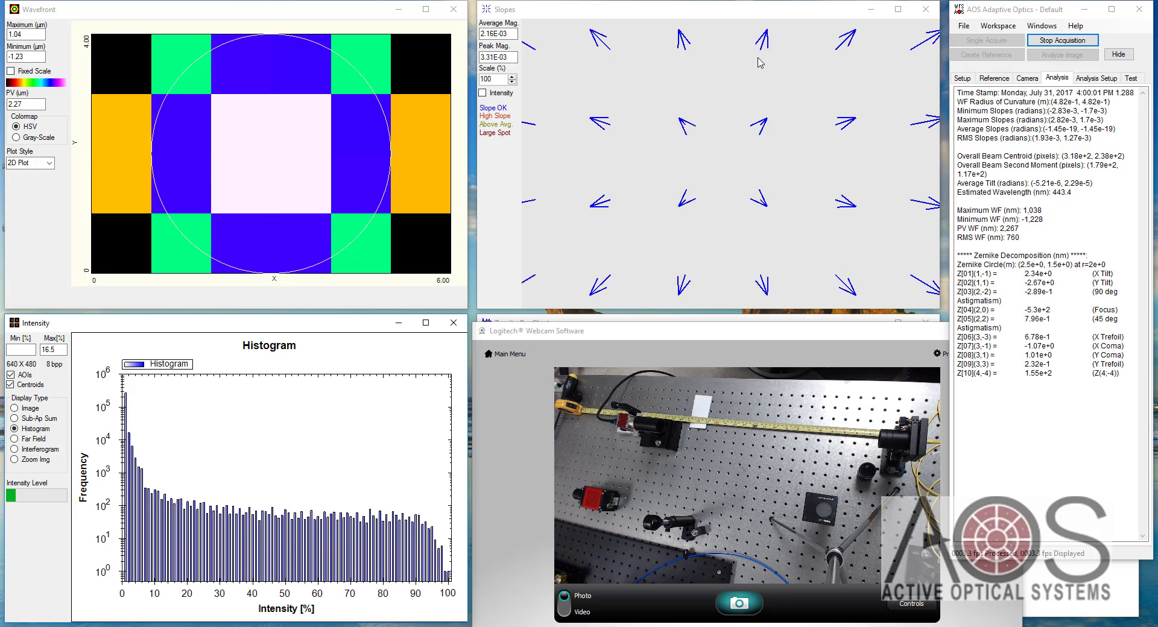
Turn off Subtract Average Tilt in Setup and start live acquisition with tilt included.
left_click(1062, 41)
left_click(962, 78)
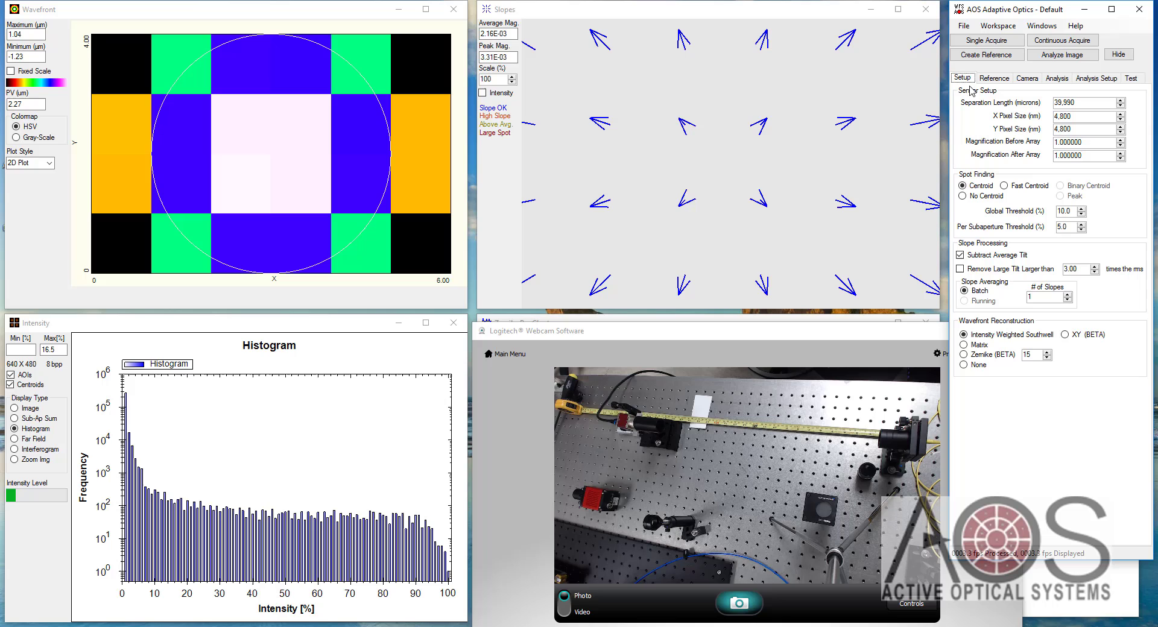
left_click(993, 256)
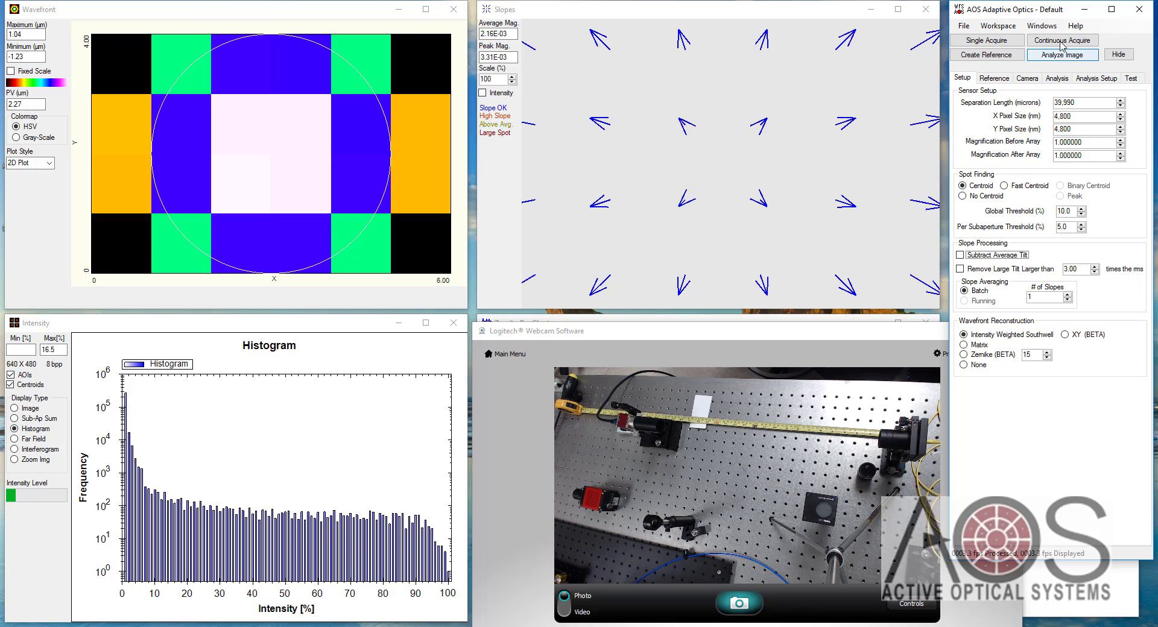
left_click(1062, 41)
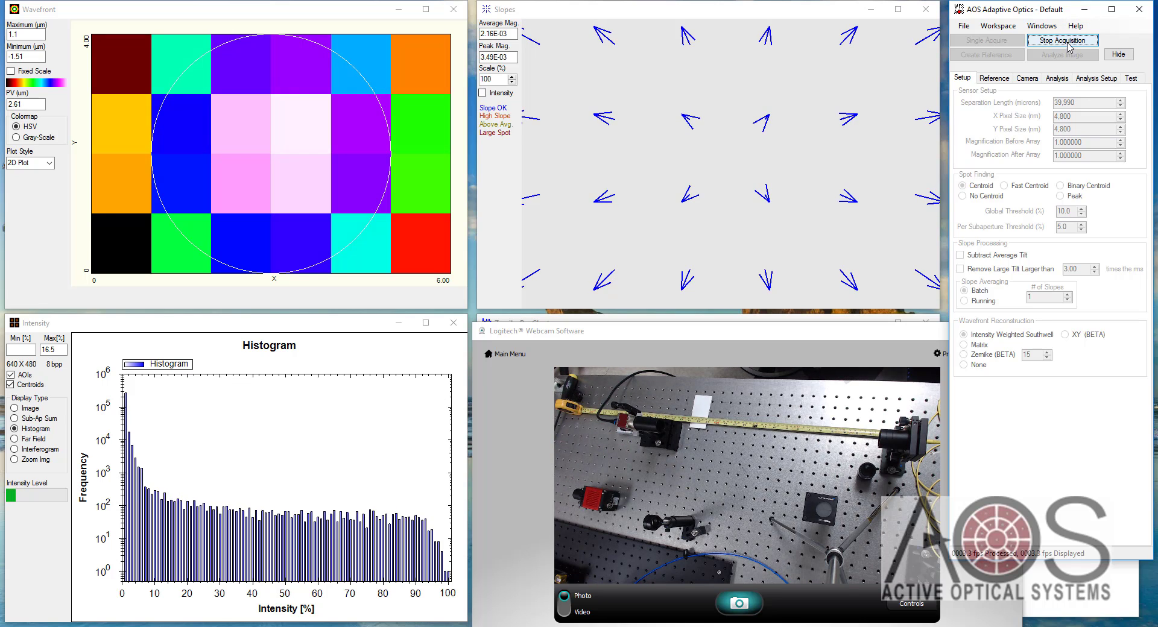
Freeze the measurement at PV 2.61 µm, re-enable tilt subtraction, and show the spot image.
left_click(1066, 43)
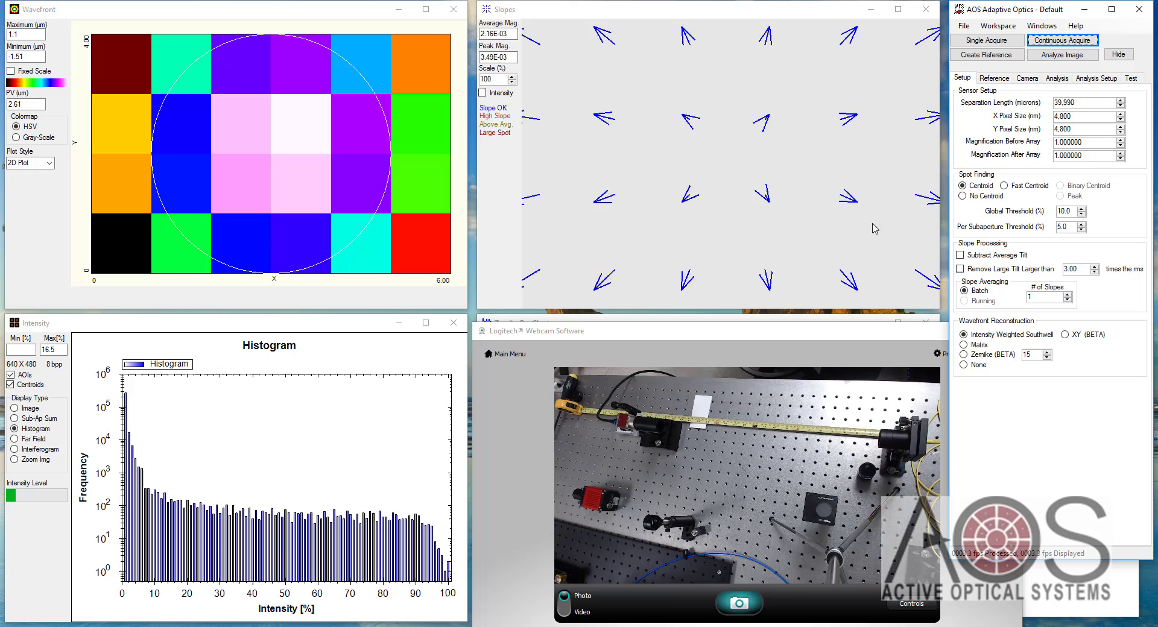
left_click(986, 258)
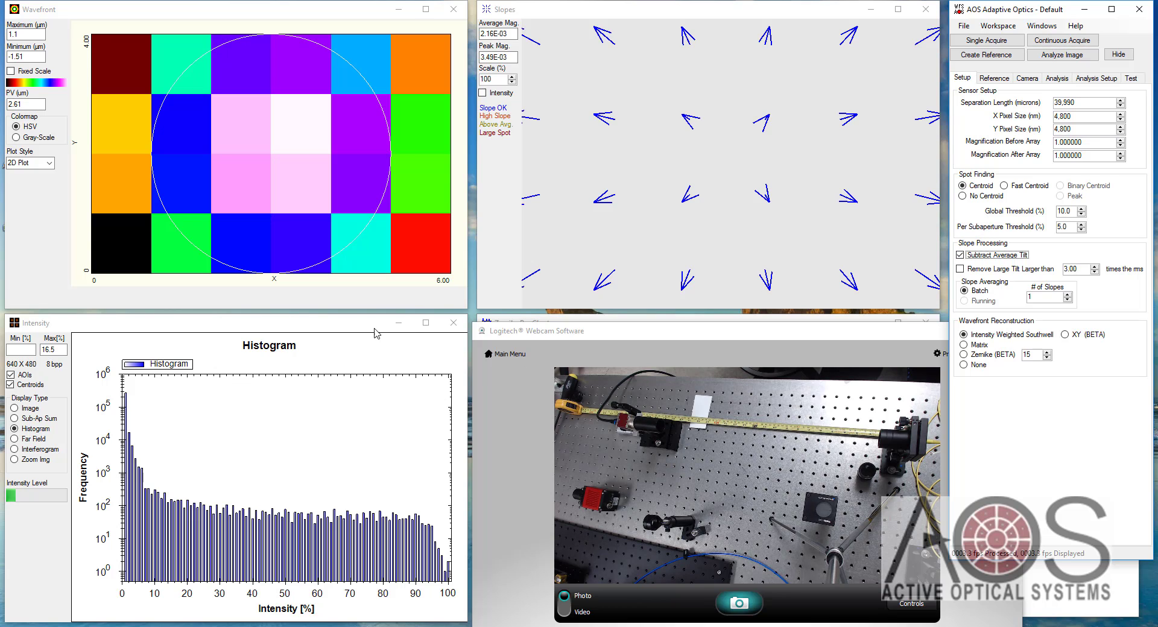
left_click(28, 410)
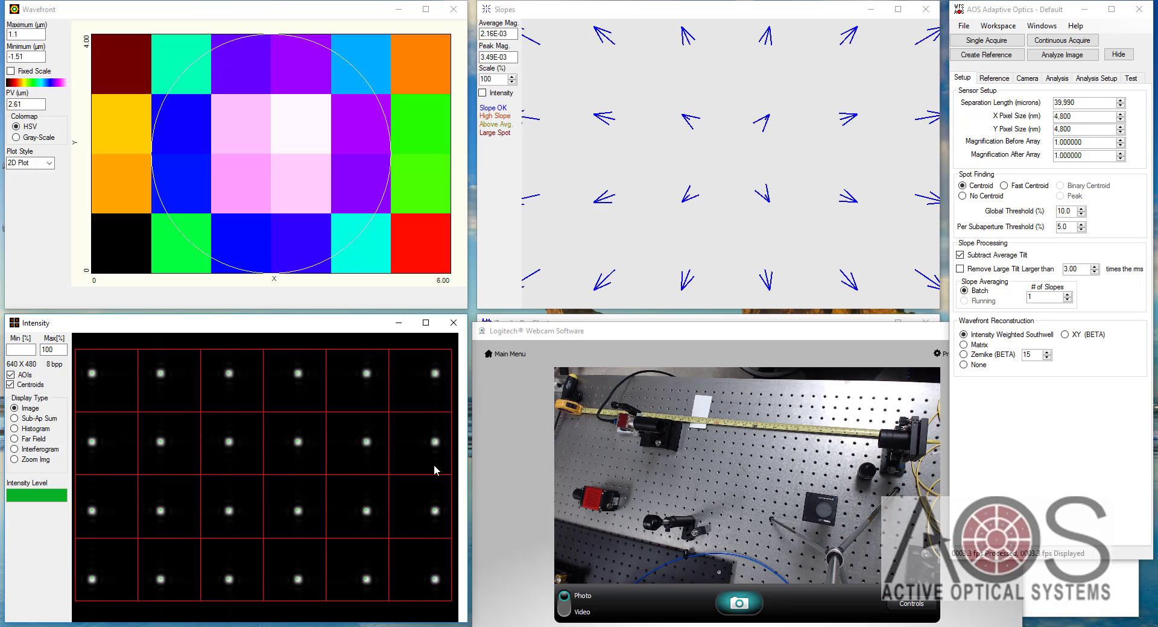
Capture a new measurement and highlight the 4.82e-1 m radius of curvature in the Analysis report.
left_click(1050, 42)
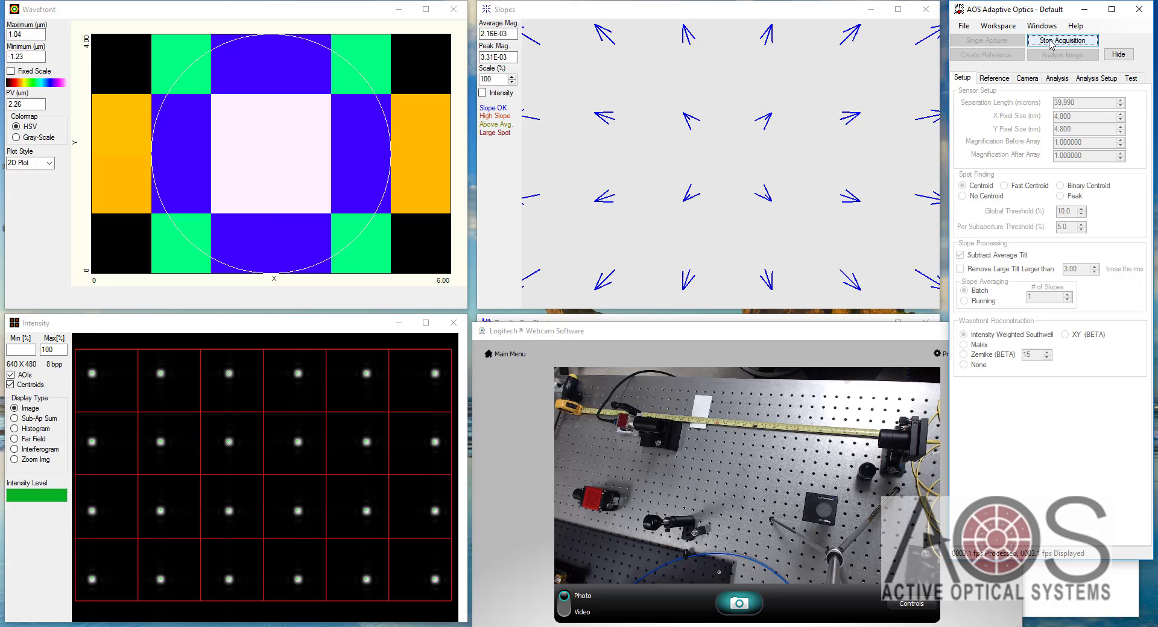
left_click(1050, 41)
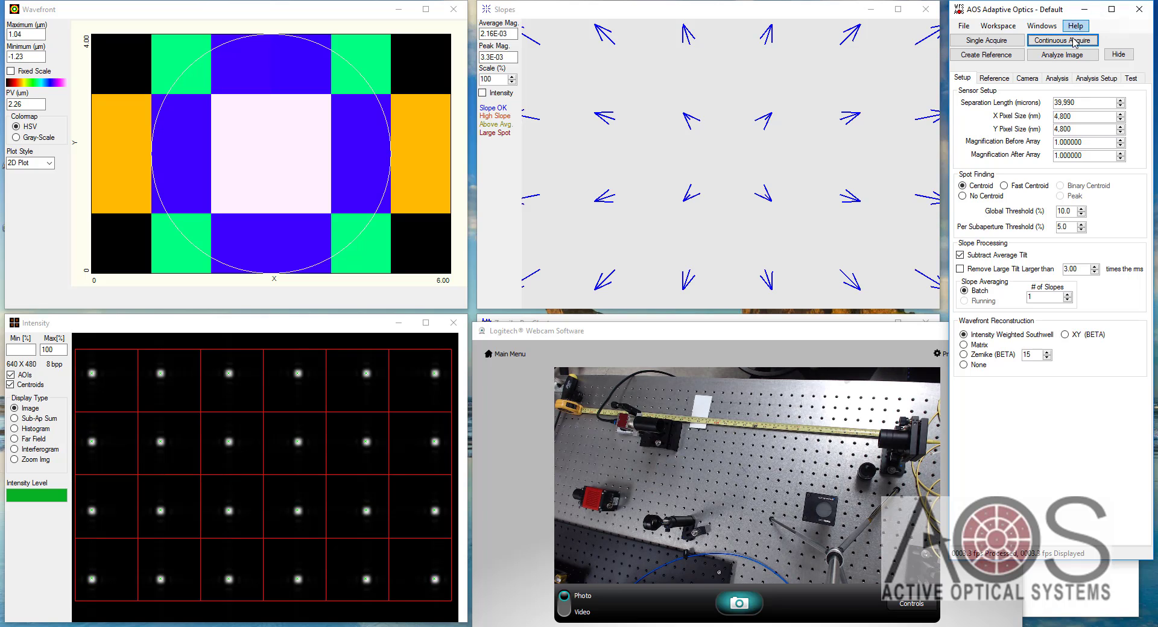
left_click(1057, 79)
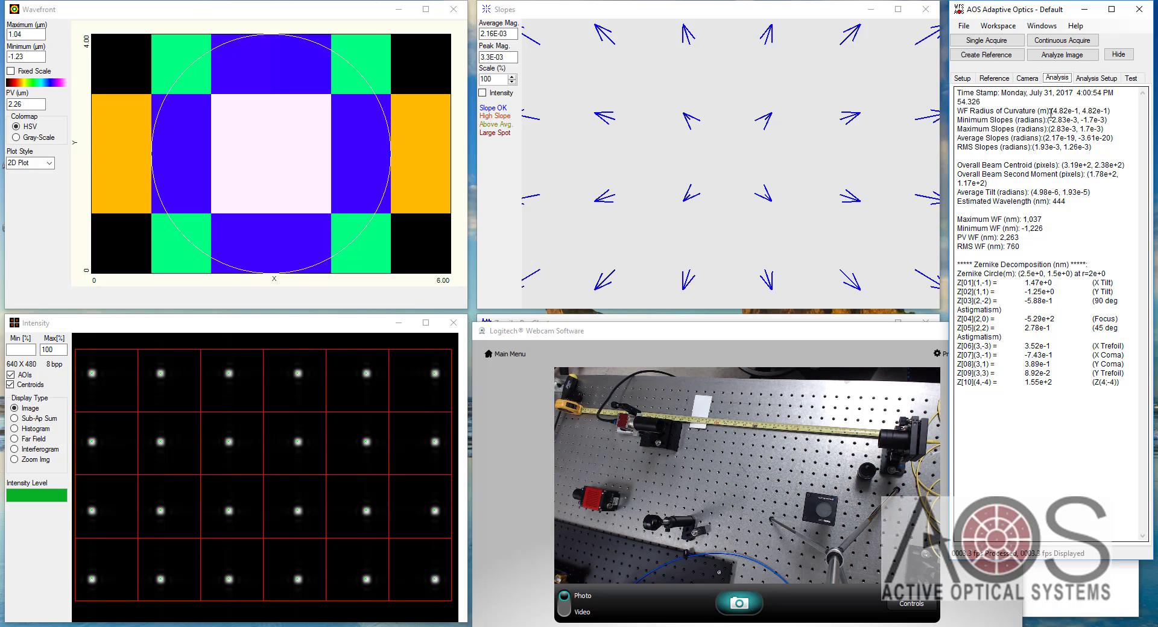
left_click_drag(1050, 111, 1114, 110)
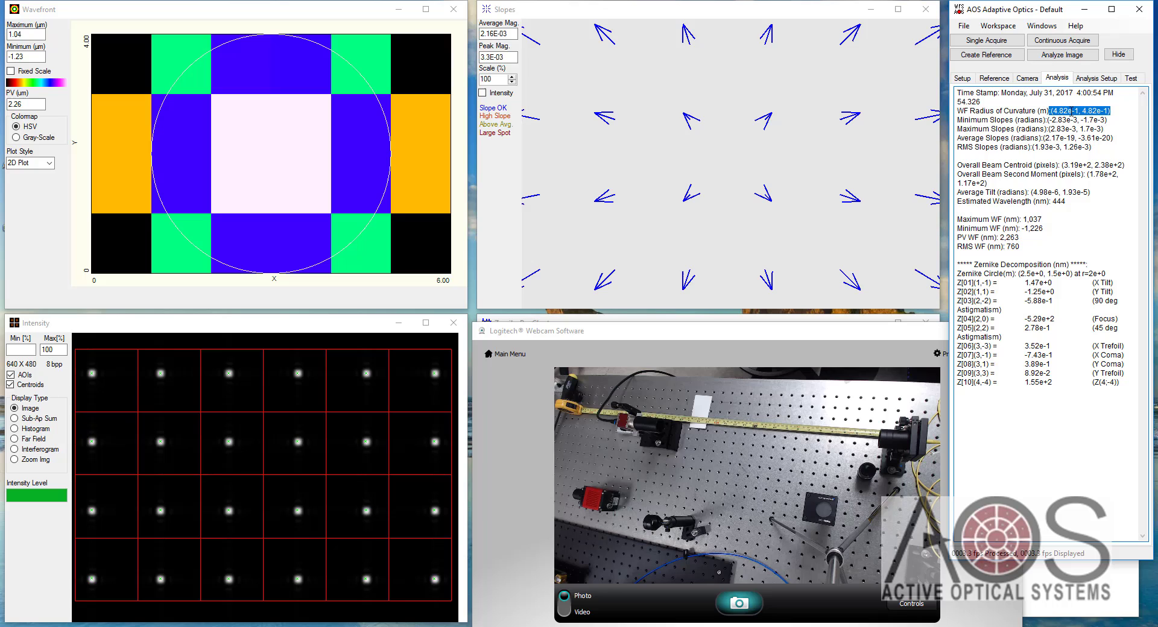
Restart continuous acquisition so the wavefront updates live at about PV 2.26 µm.
left_click(1064, 44)
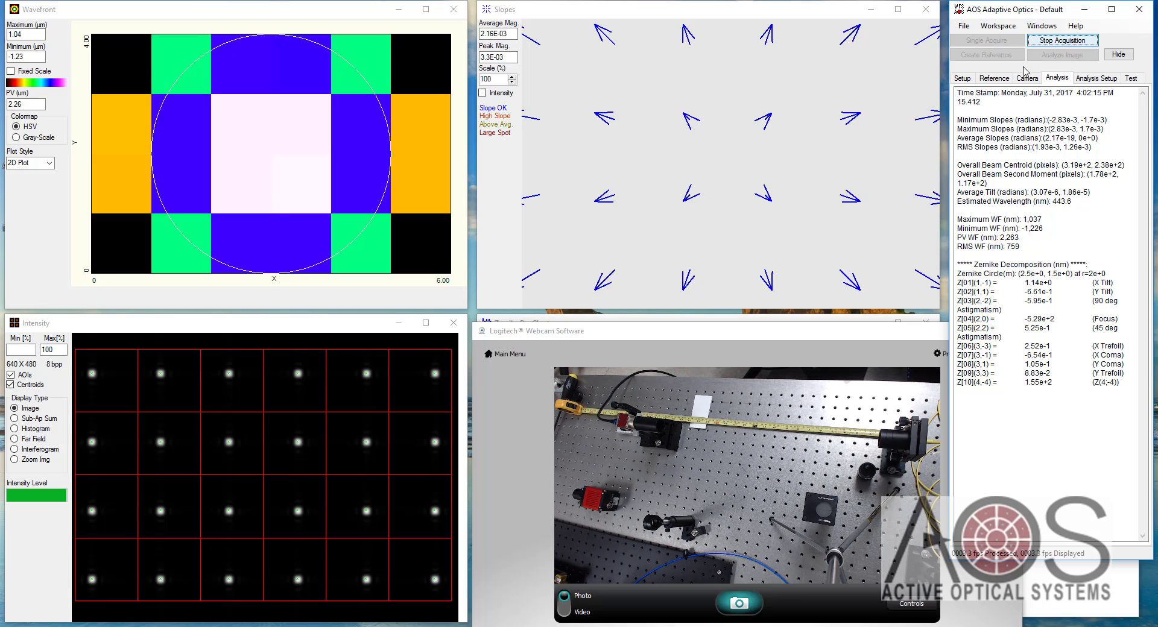
Disable average-tilt subtraction, measure again, and keep Analysis live showing PV 2,641 nm, radius 4.82e-1 m.
left_click(962, 78)
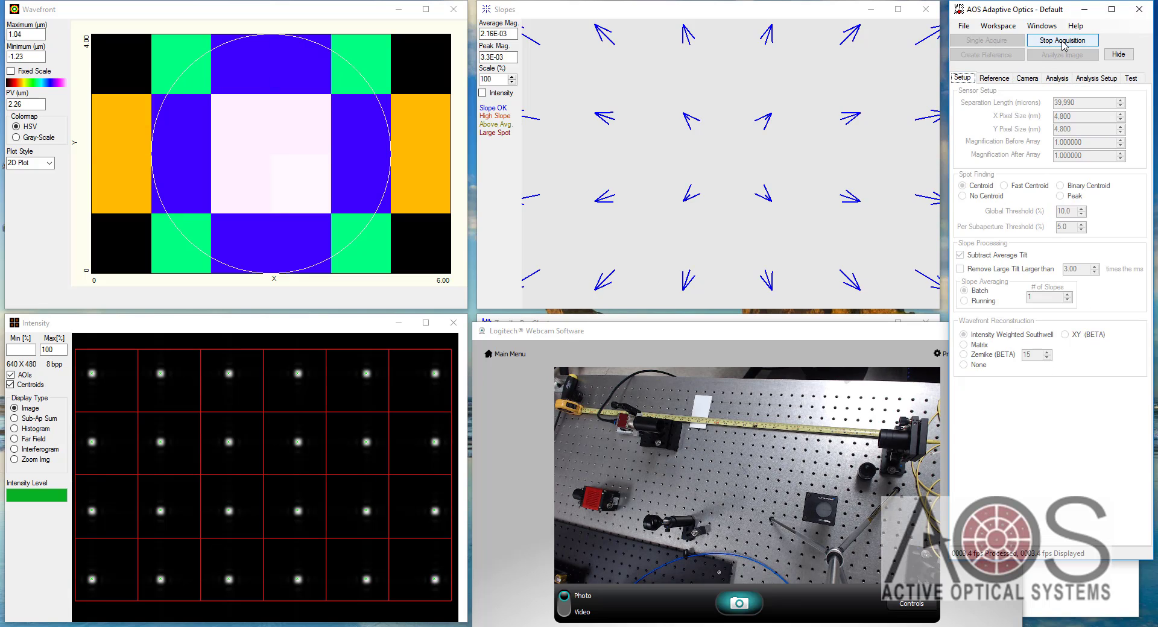
left_click(1023, 255)
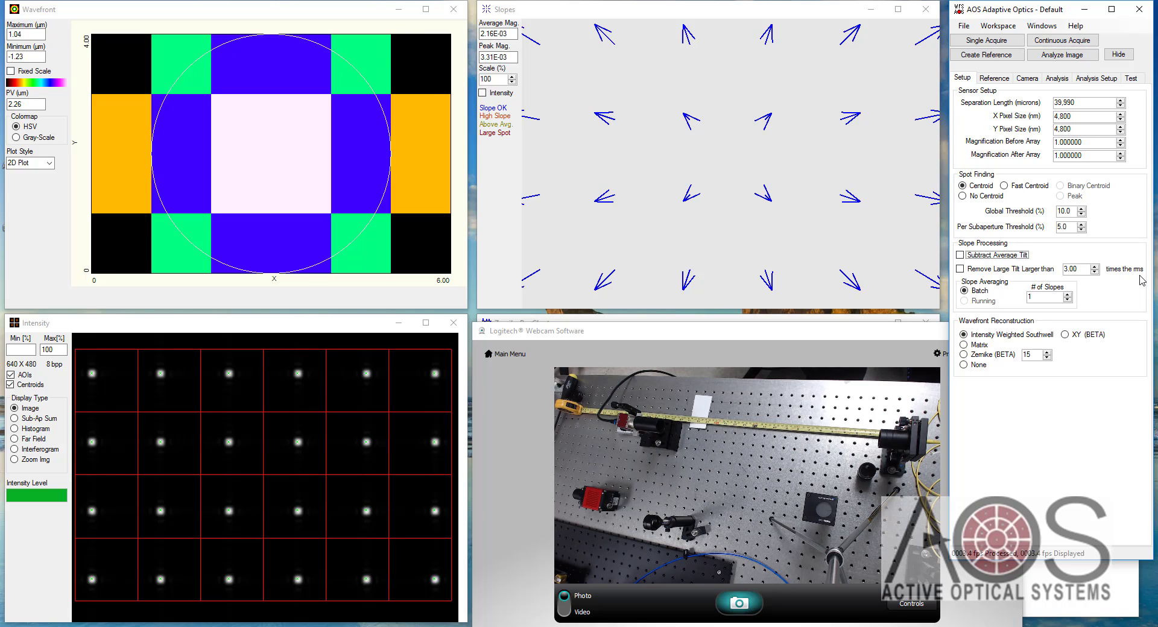
left_click(1075, 45)
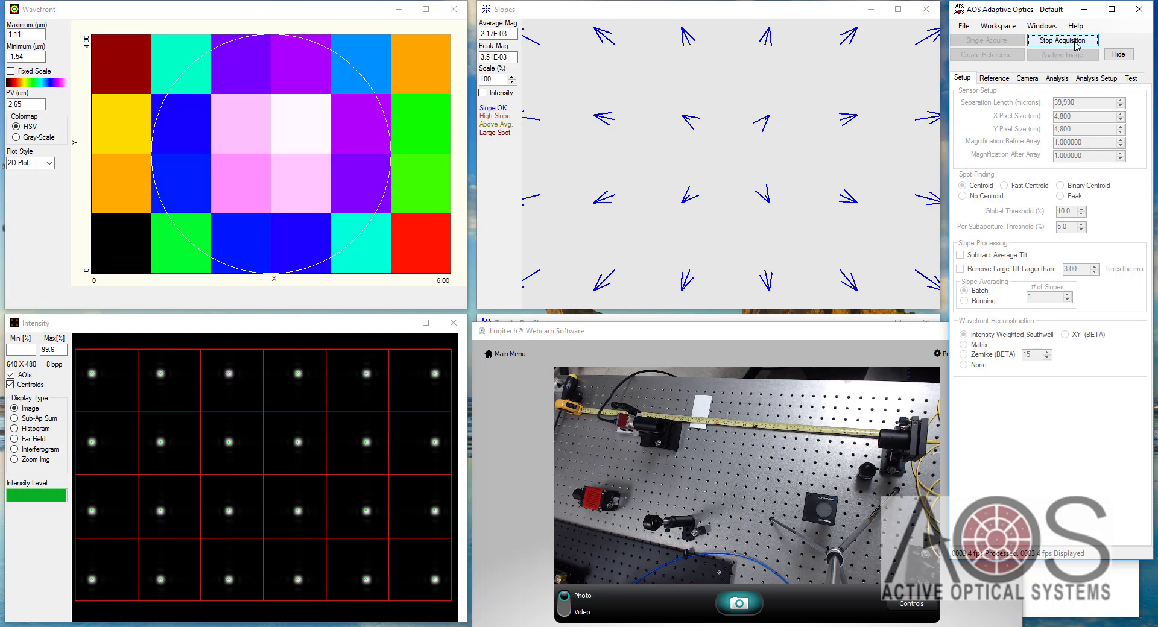
left_click(1078, 41)
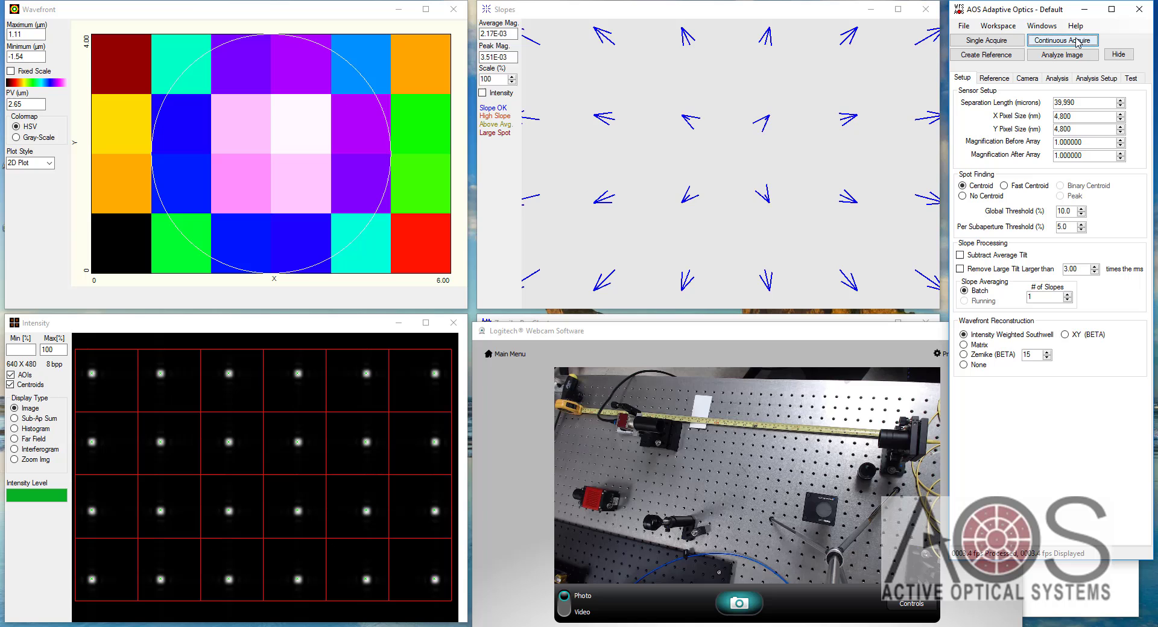
left_click(1056, 79)
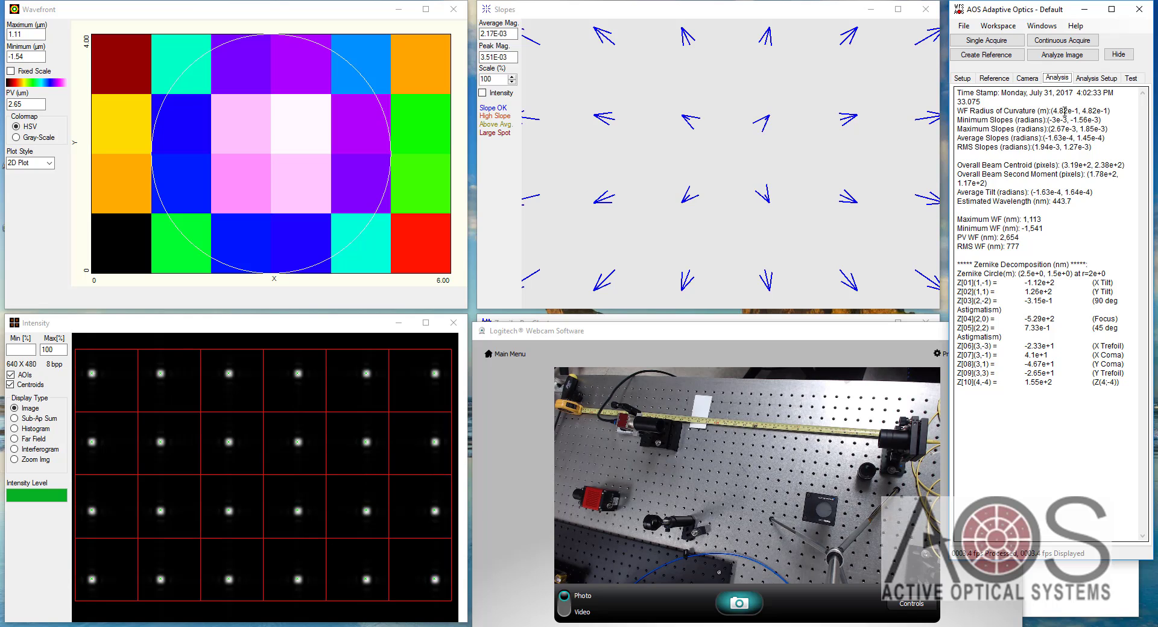
left_click(1078, 41)
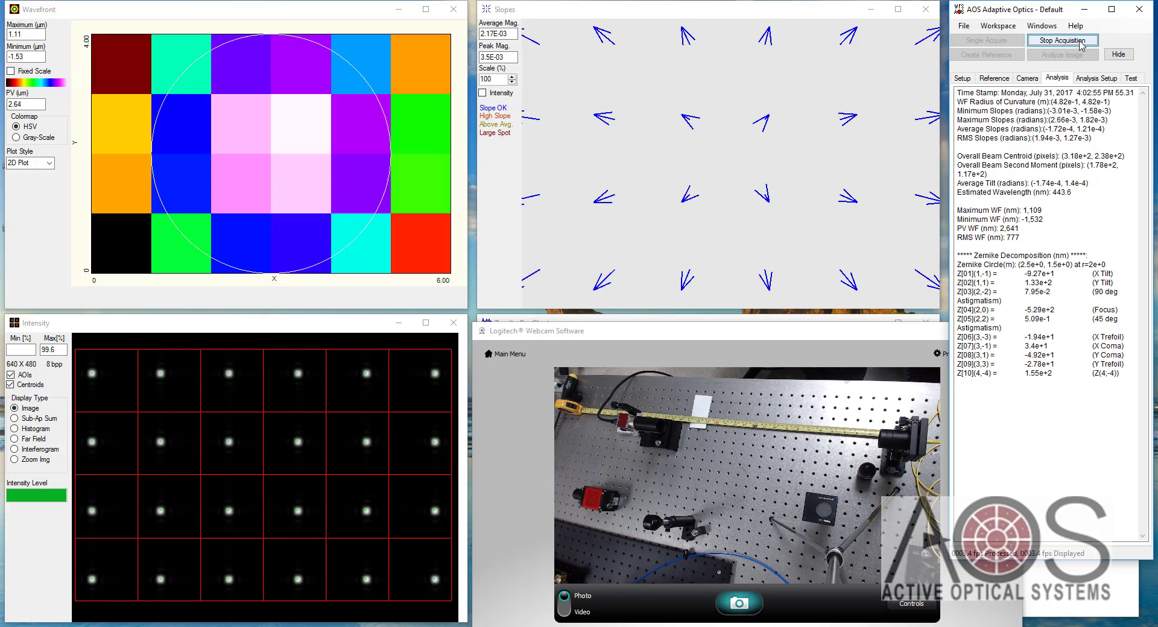
Stop acquisition to freeze the final report at PV 2,639 nm and 4.82e-1 m curvature.
left_click(1079, 43)
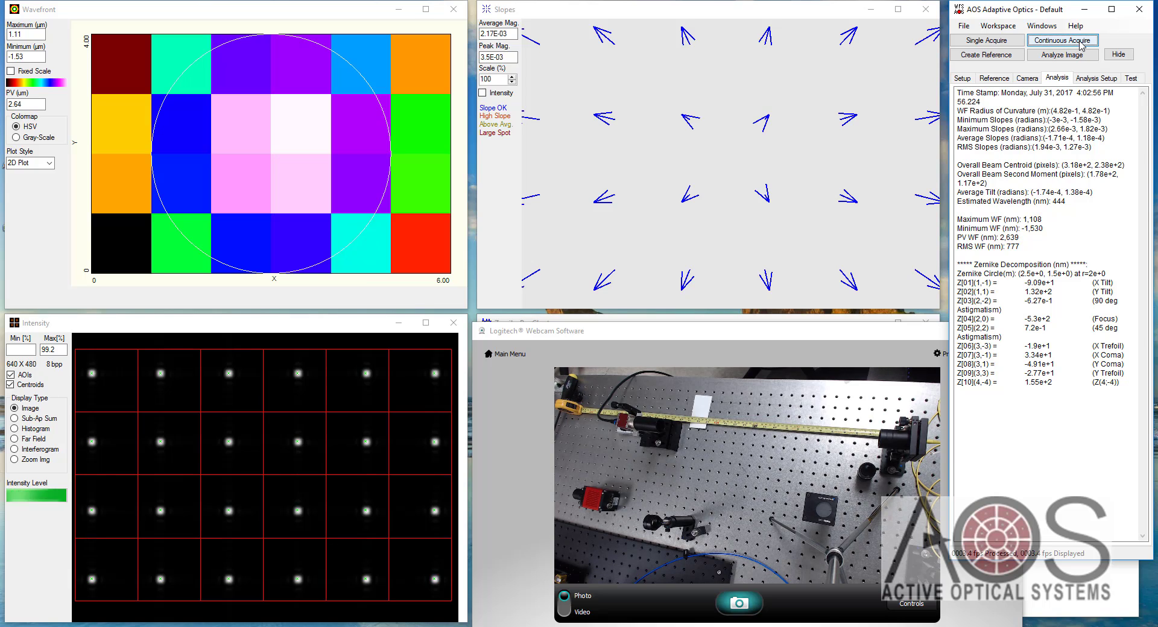
left_click(1079, 42)
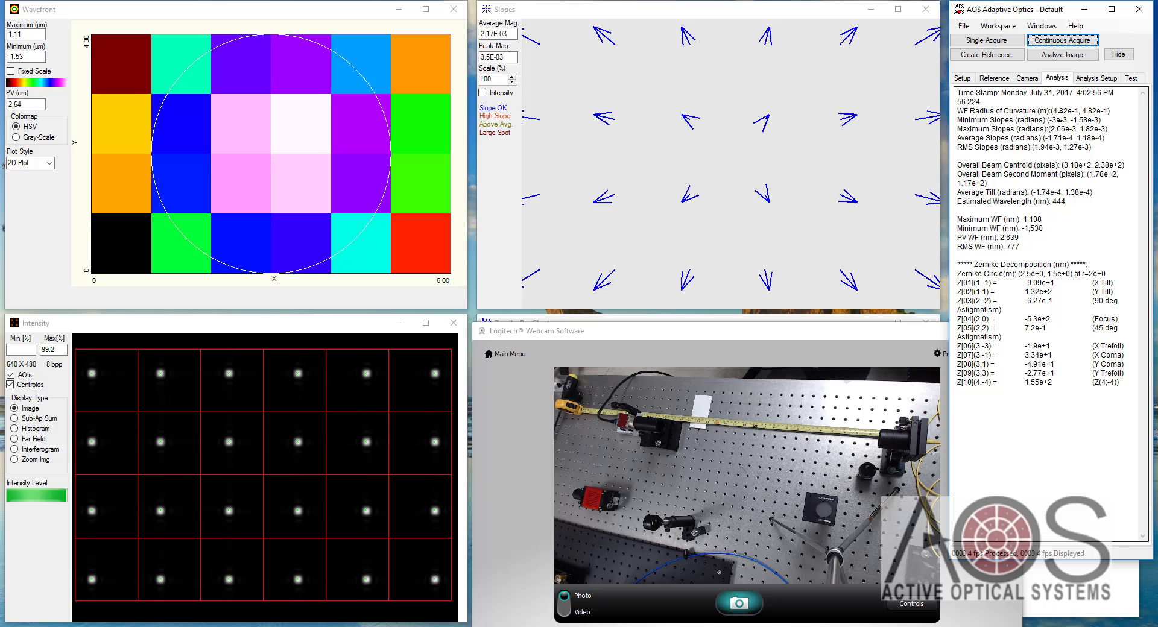